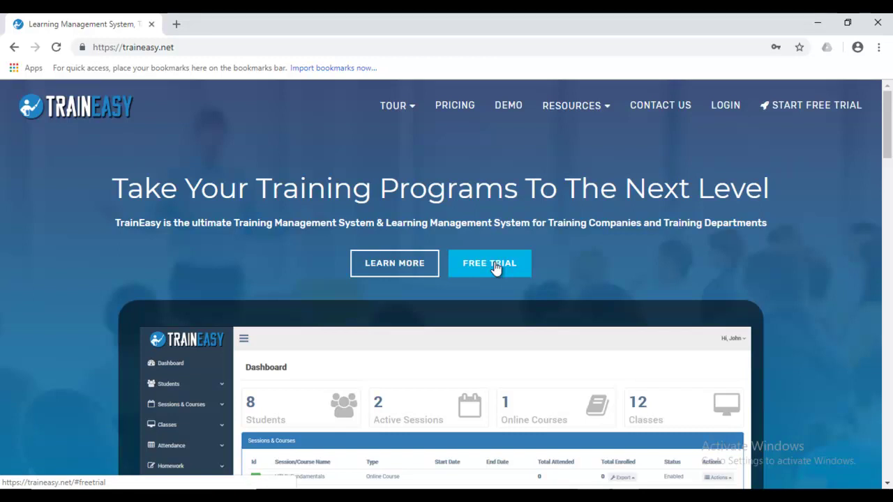
- Sign up for the free trial with the user's full name, e-mail address and a password
{"action": "left_click", "coordinate": [494, 267]}
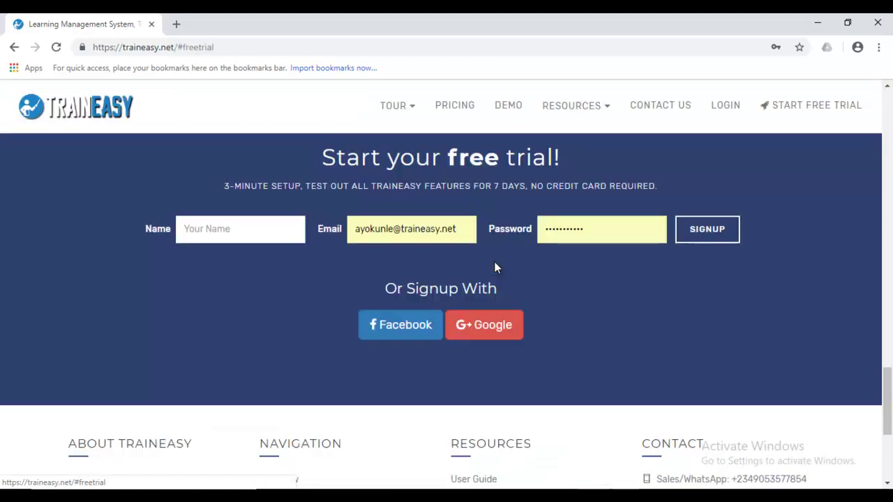
{"action": "left_click", "coordinate": [220, 233]}
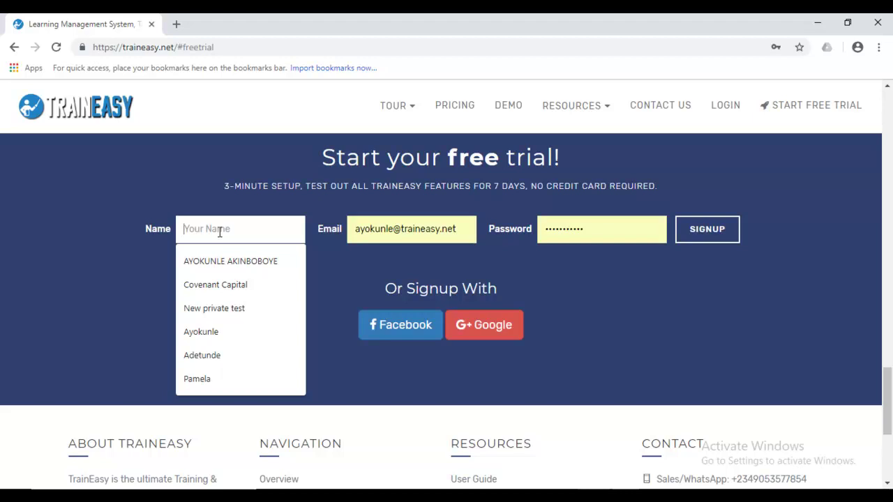
{"action": "type", "text": "John Smith"}
{"action": "key", "text": "Tab"}
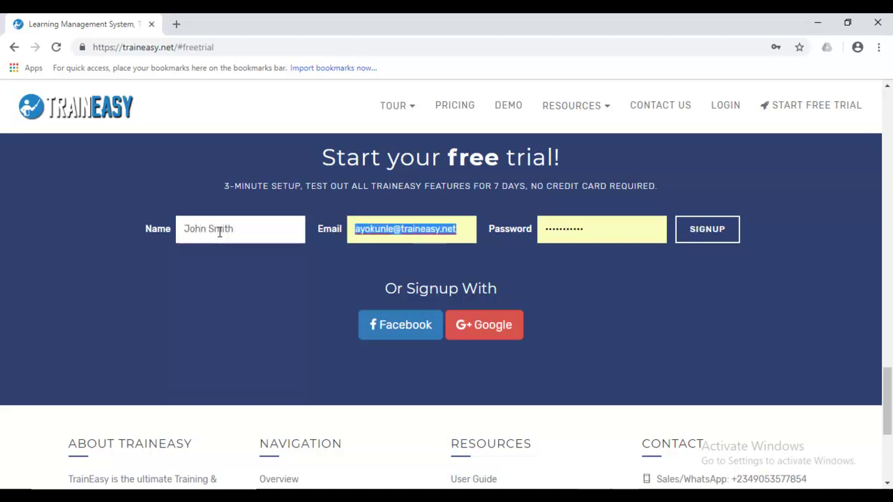
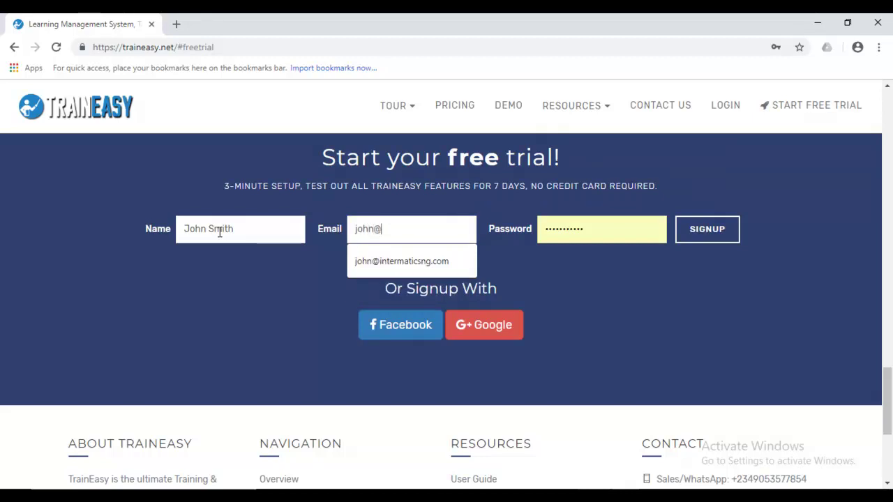
{"action": "key", "text": "Tab"}
{"action": "key", "text": "BackSpace"}
{"action": "type", "text": "password"}
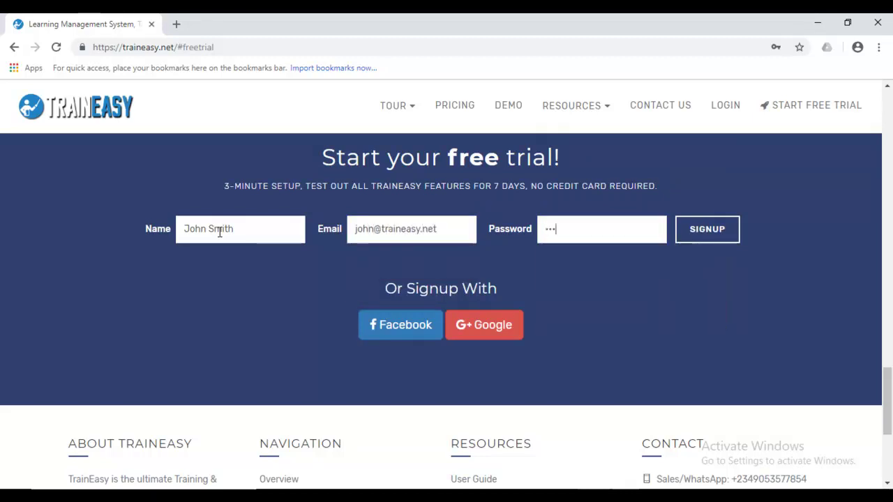
{"action": "key", "text": "Return"}
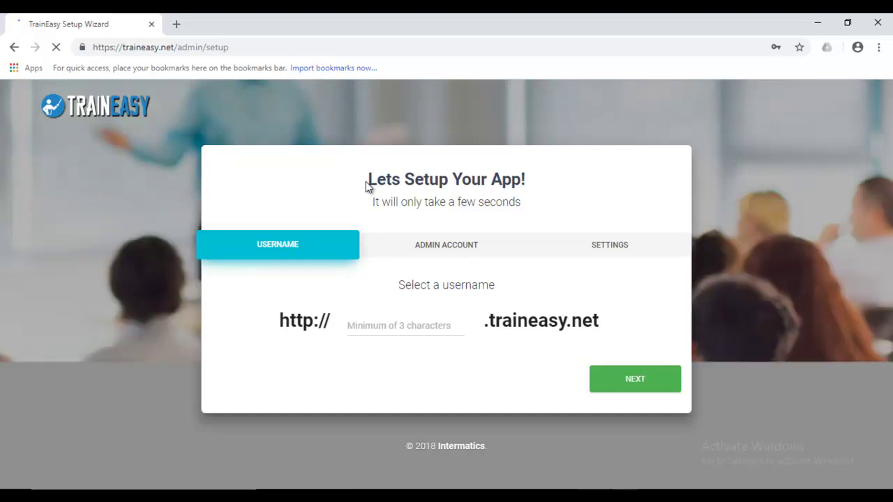
- Once the 'Lets Setup Your App!' wizard loads, put the cursor in the username field
{"action": "left_click", "coordinate": [424, 324]}
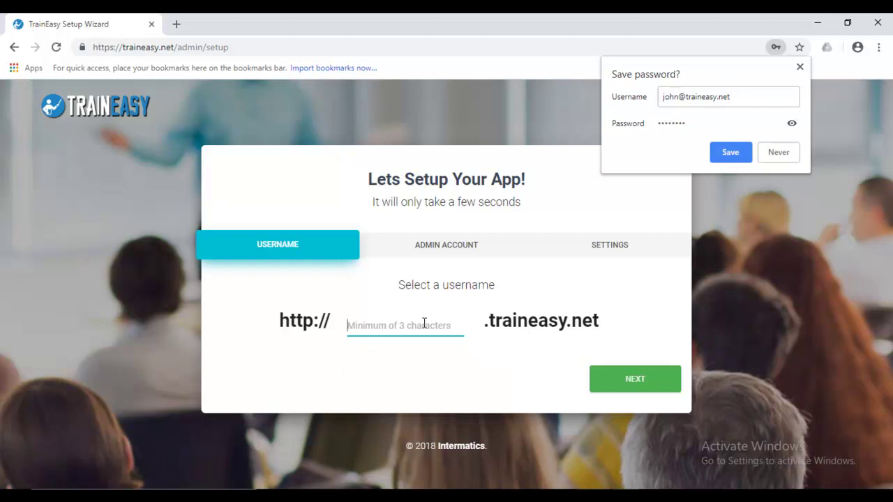
- Decline Chrome's password save and enter the app's .traineasy.net subdomain username
{"action": "left_click", "coordinate": [780, 157]}
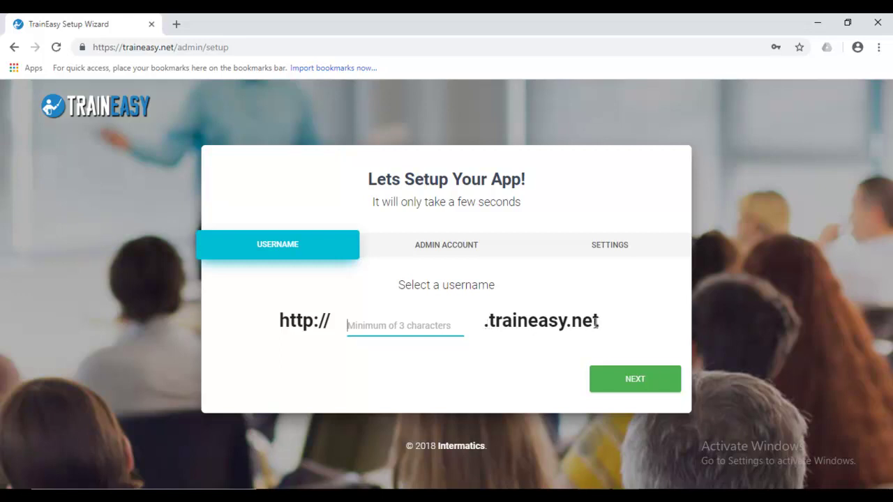
{"action": "left_click", "coordinate": [440, 325]}
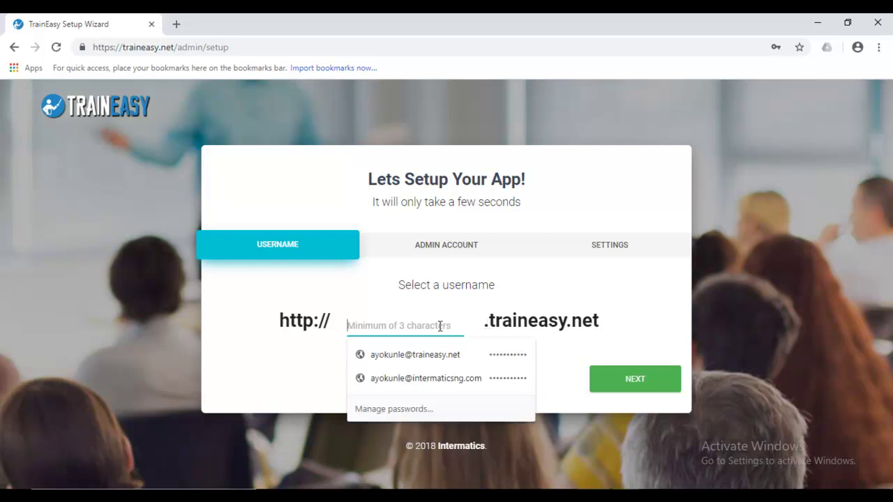
{"action": "left_click", "coordinate": [618, 285]}
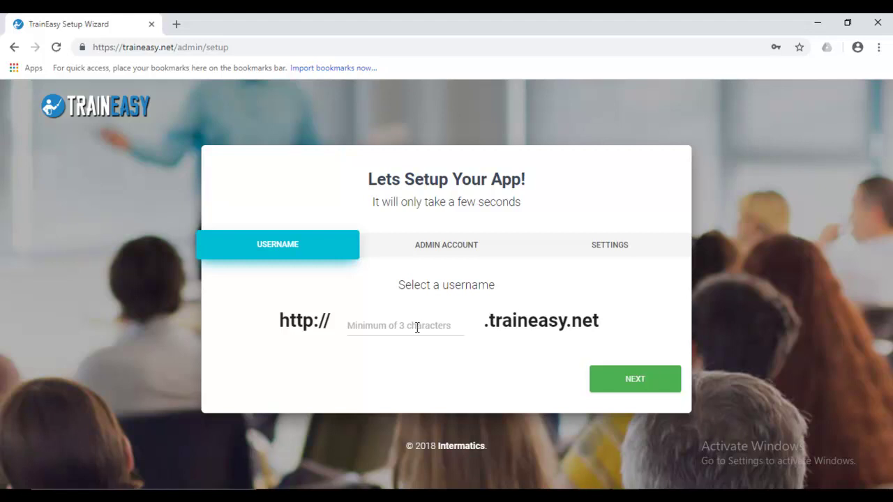
{"action": "left_click", "coordinate": [444, 325]}
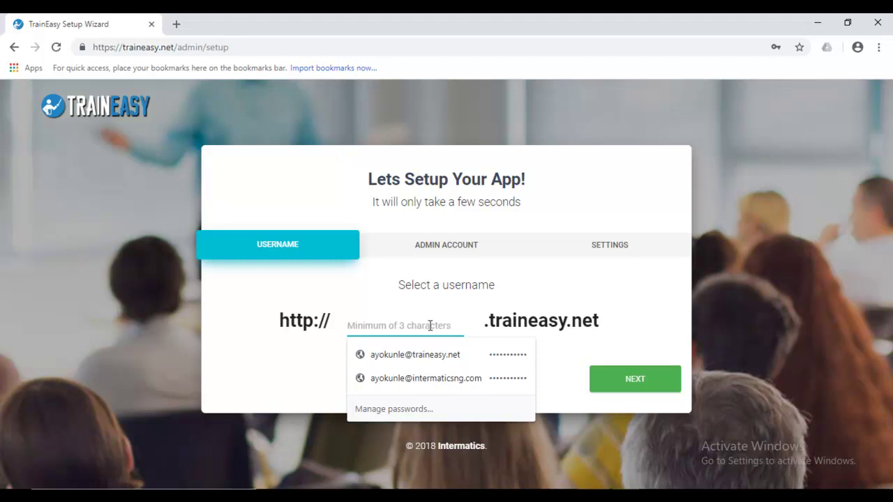
{"action": "type", "text": "jo"}
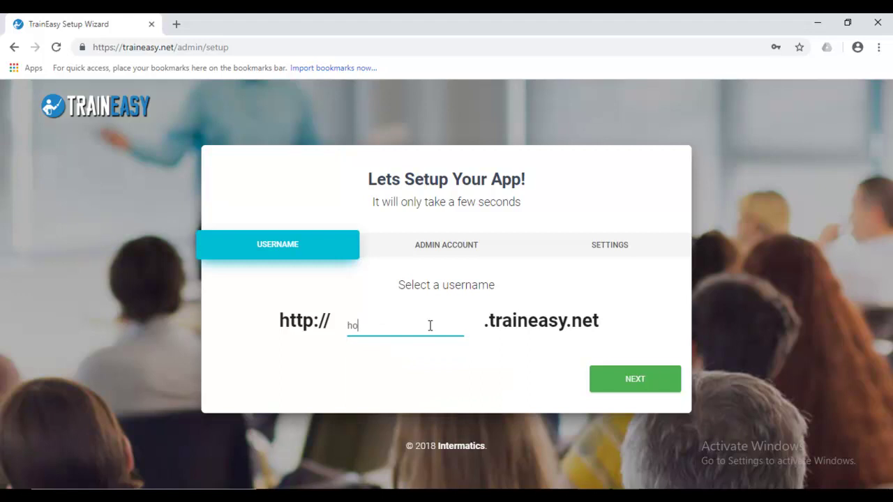
{"action": "key", "text": "BackSpace"}
{"action": "key", "text": "BackSpace"}
{"action": "type", "text": "johnstrainining"}
- Continue to the Admin Account step and review the 'Create your first admin account' form
{"action": "left_click", "coordinate": [630, 379]}
{"action": "left_click_drag", "start_coordinate": [888, 235], "coordinate": [891, 296]}
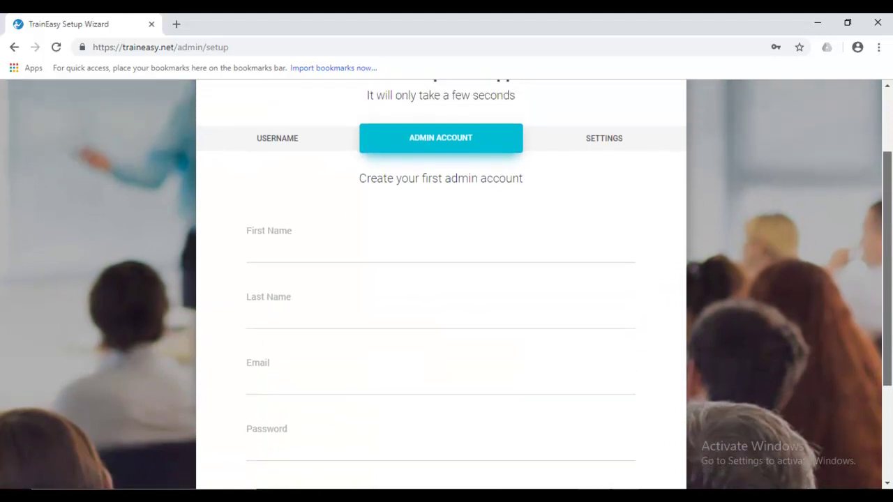
{"action": "left_click", "coordinate": [409, 258]}
{"action": "left_click_drag", "start_coordinate": [891, 241], "coordinate": [892, 217]}
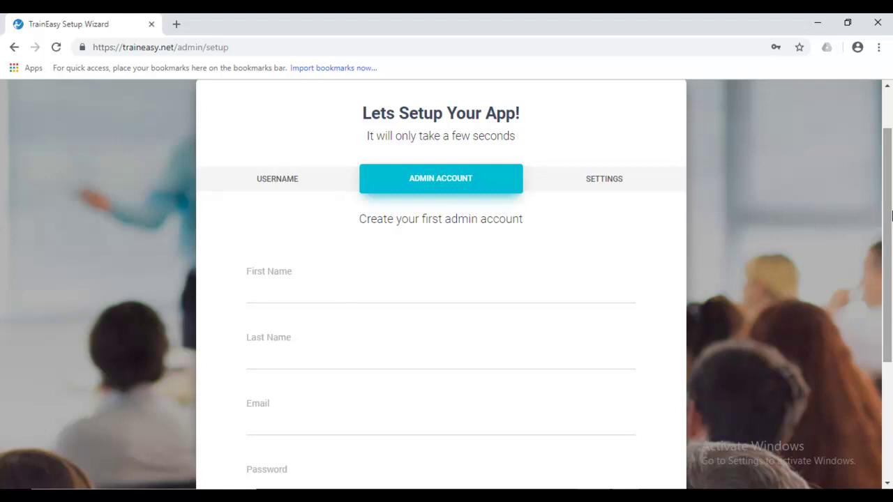
{"action": "left_click_drag", "start_coordinate": [892, 217], "coordinate": [891, 202]}
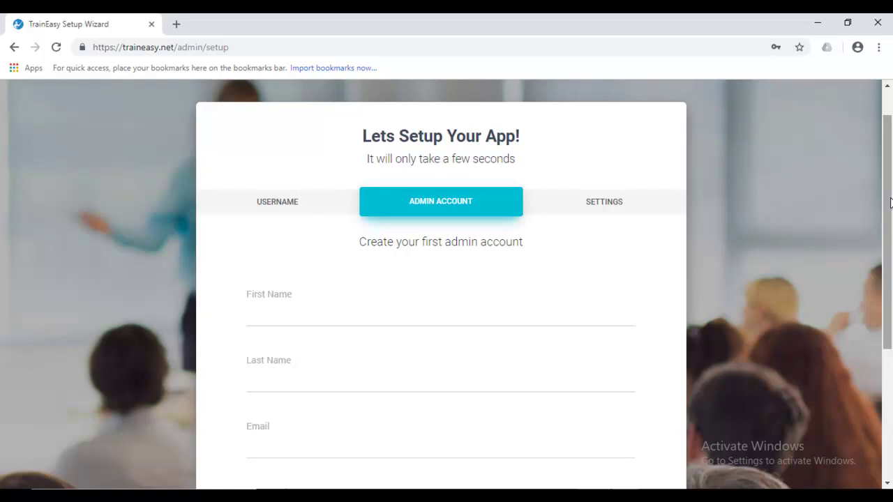
{"action": "mouse_move", "coordinate": [891, 202]}
{"action": "left_mouse_down"}
{"action": "mouse_move", "coordinate": [891, 229]}
{"action": "mouse_move", "coordinate": [890, 199]}
{"action": "left_mouse_up"}
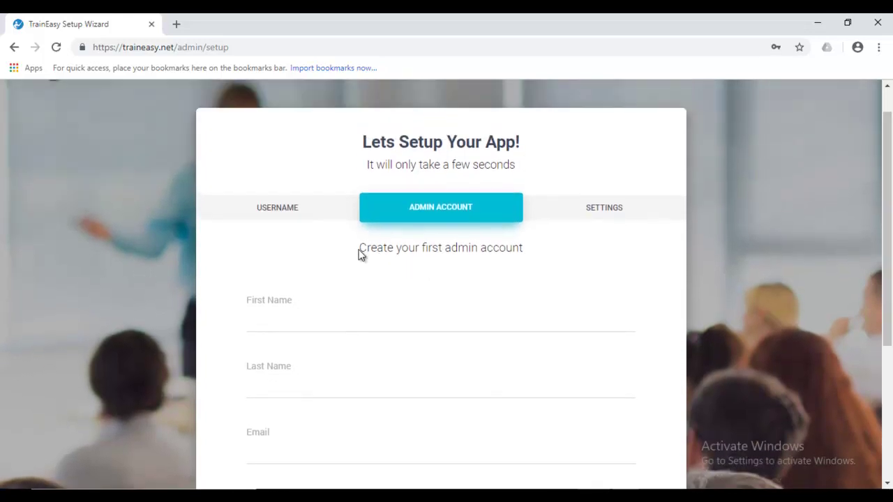
{"action": "mouse_move", "coordinate": [361, 251]}
{"action": "left_mouse_down"}
{"action": "mouse_move", "coordinate": [559, 254]}
{"action": "mouse_move", "coordinate": [355, 247]}
{"action": "left_mouse_up"}
{"action": "left_click", "coordinate": [559, 254]}
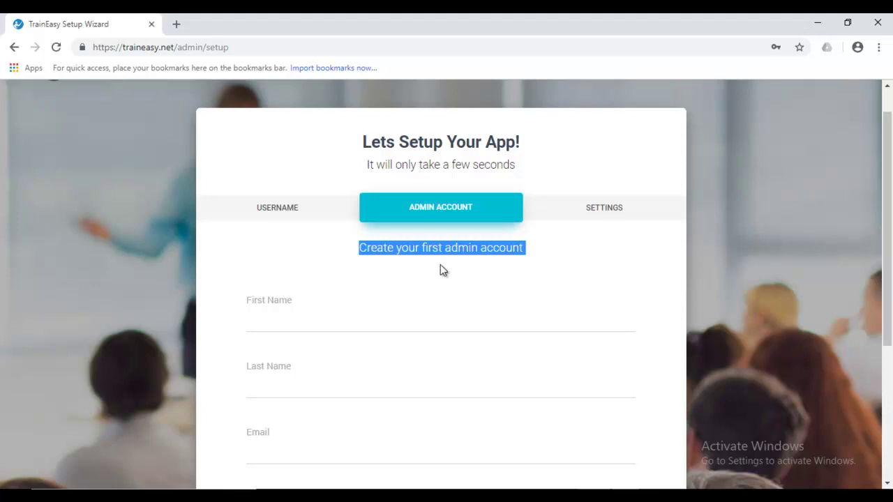
{"action": "left_click", "coordinate": [391, 249]}
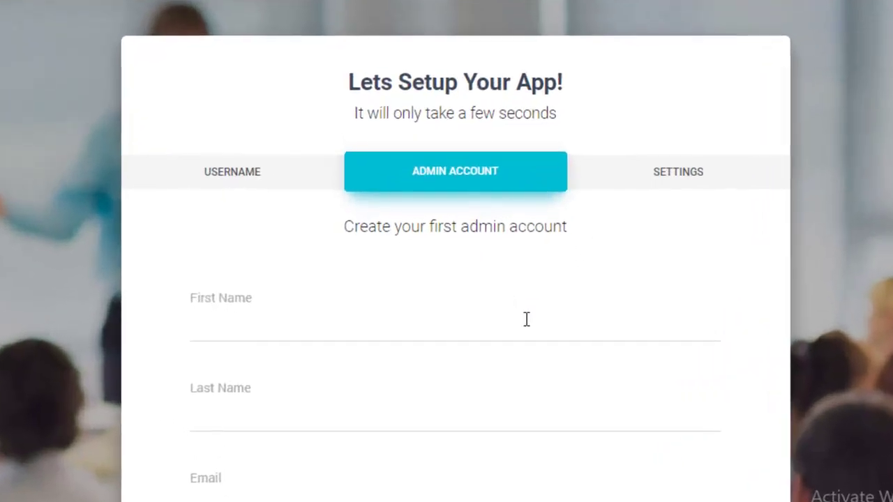
- Enter the admin's first name, last name and e-mail address
{"action": "left_click", "coordinate": [493, 316]}
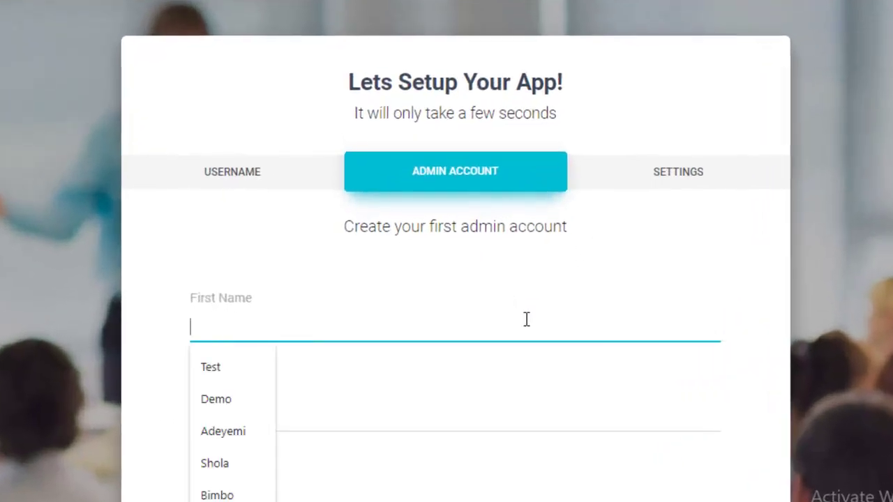
{"action": "scroll", "coordinate": [447, 252], "scroll_direction": "down", "scroll_amount": 3}
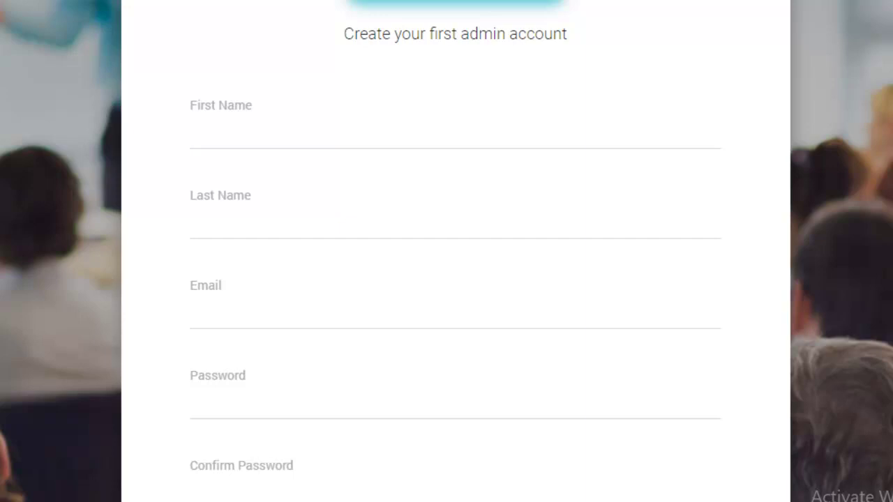
{"action": "left_click", "coordinate": [688, 132]}
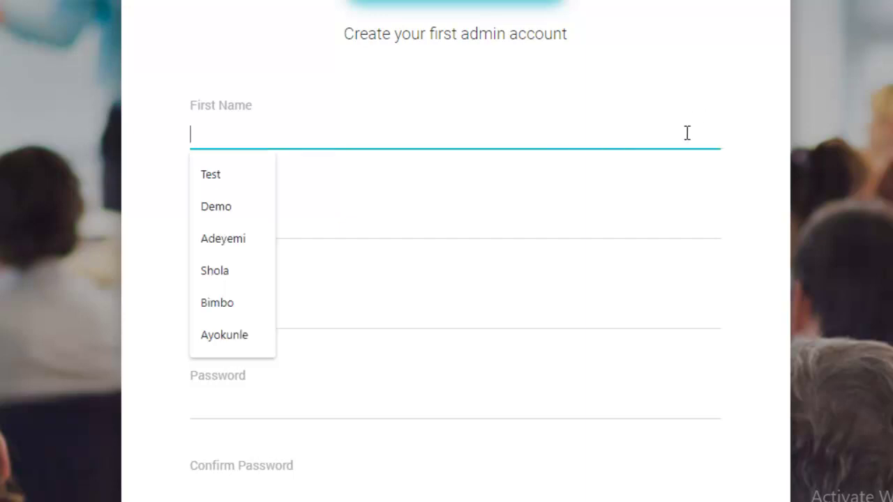
{"action": "type", "text": "John"}
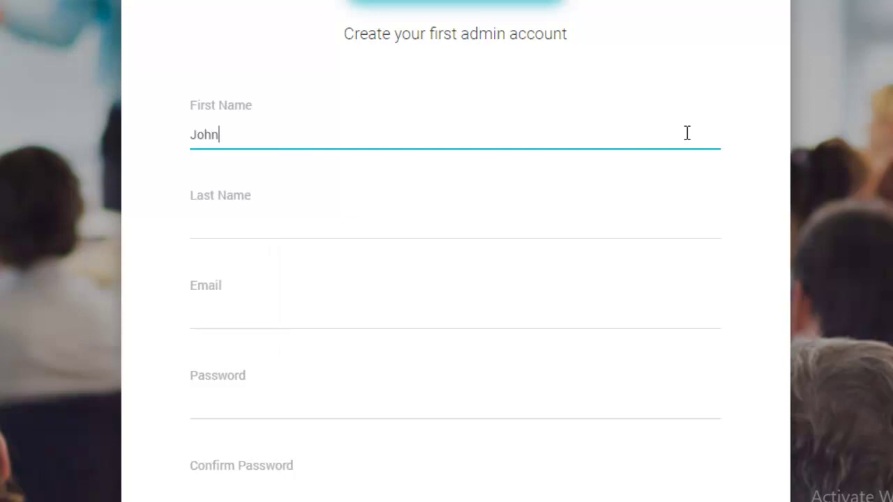
{"action": "key", "text": "Tab"}
{"action": "type", "text": "Smith"}
{"action": "key", "text": "Tab"}
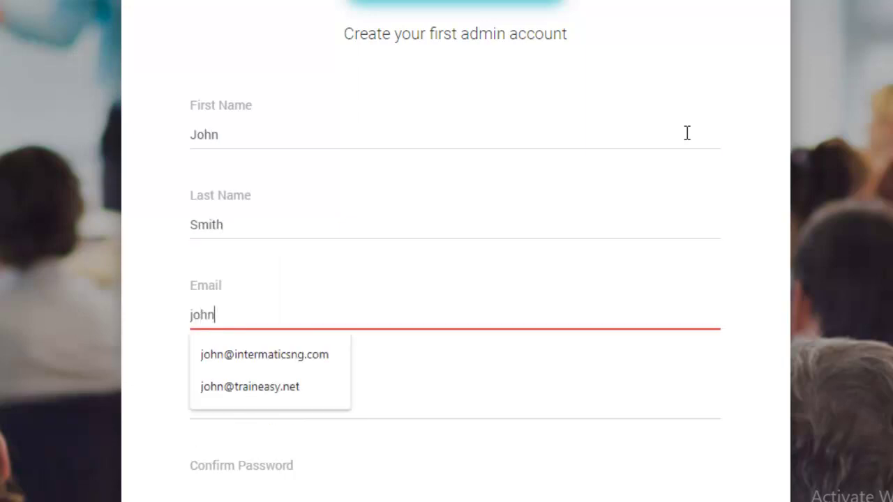
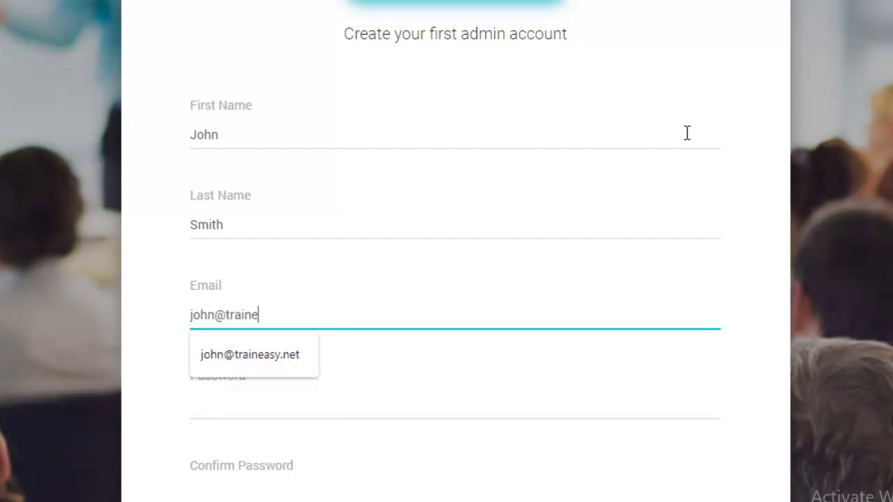
- Set the admin account password and enter it again to confirm
{"action": "key", "text": "Tab"}
{"action": "type", "text": "password"}
{"action": "key", "text": "Tab"}
{"action": "type", "text": "password"}
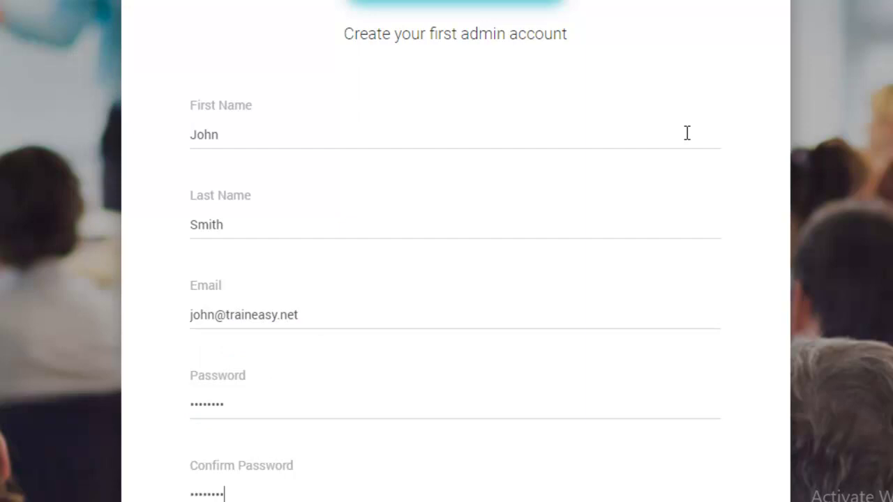
{"action": "scroll", "coordinate": [446, 251], "scroll_direction": "down", "scroll_amount": 3}
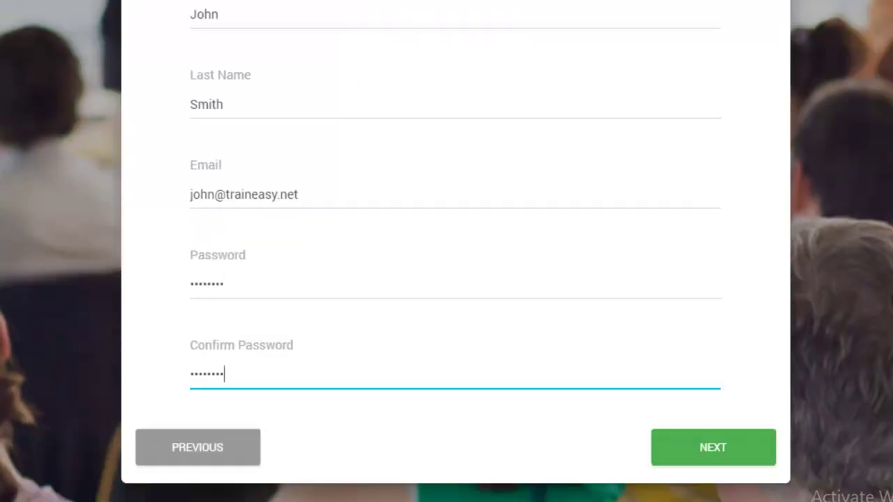
- On Settings, enter site name 'John's Training' and the company e-mail, keeping Nigeria / NGN
{"action": "left_click", "coordinate": [694, 459]}
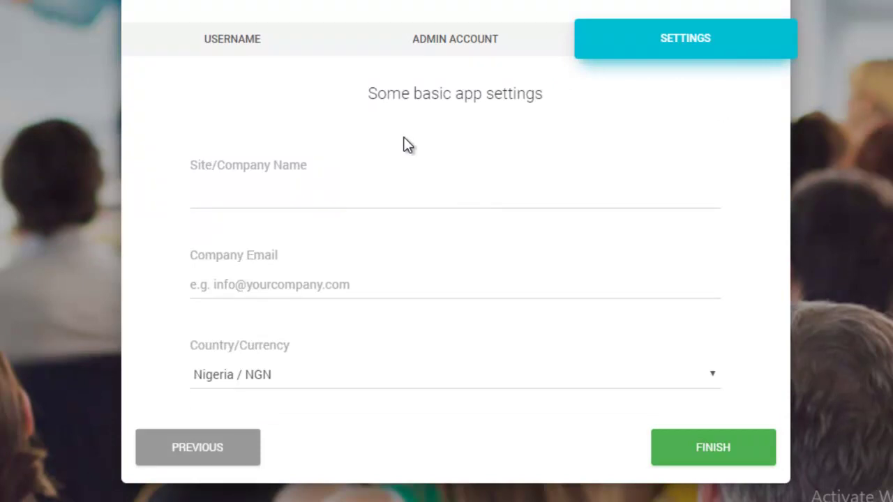
{"action": "left_click", "coordinate": [480, 190]}
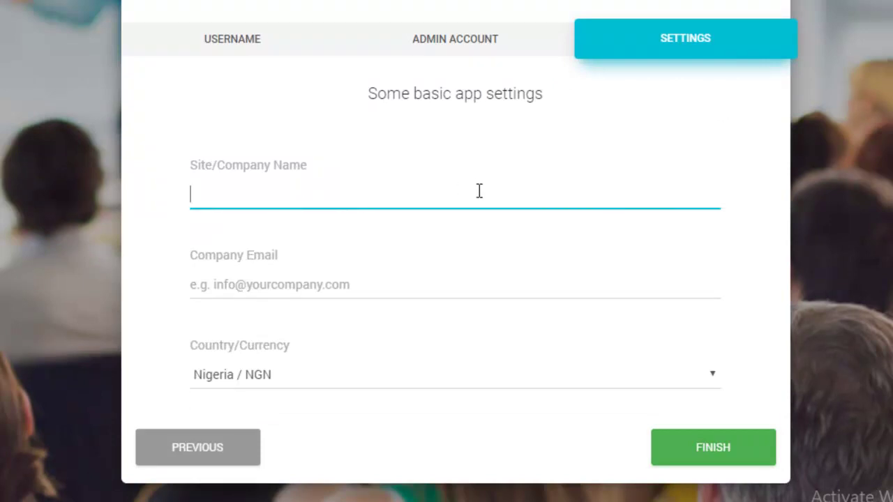
{"action": "type", "text": "John's Training"}
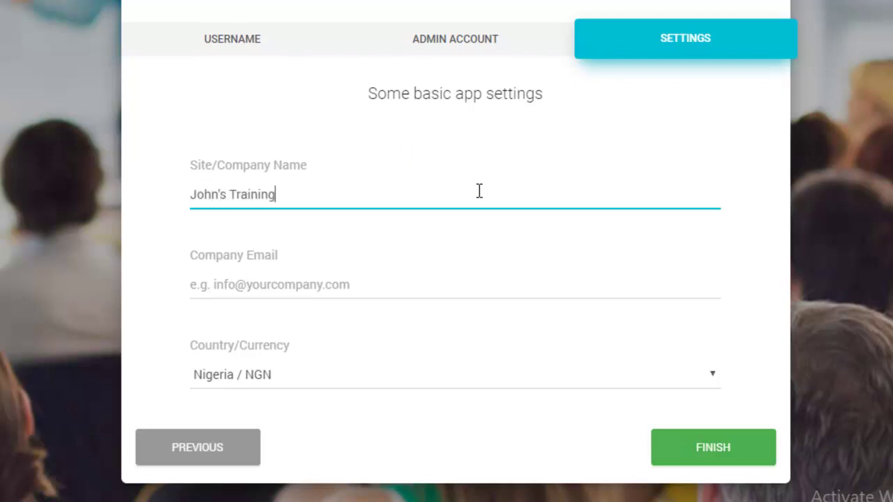
{"action": "key", "text": "Tab"}
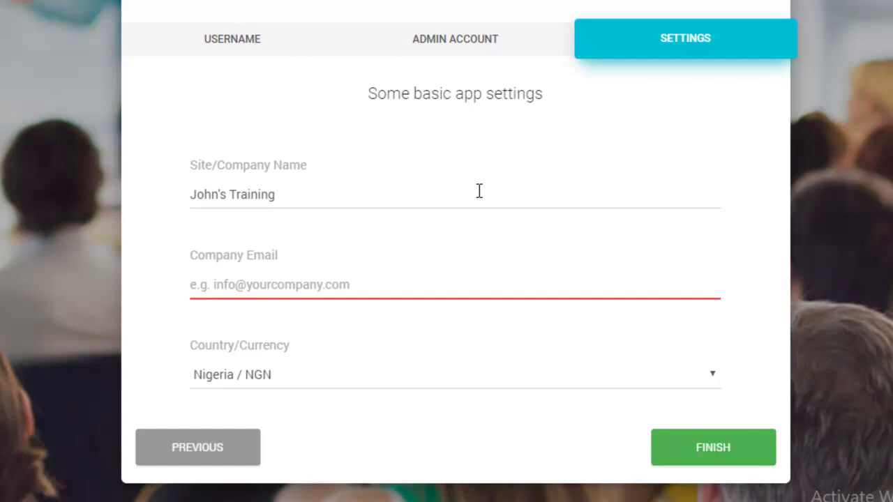
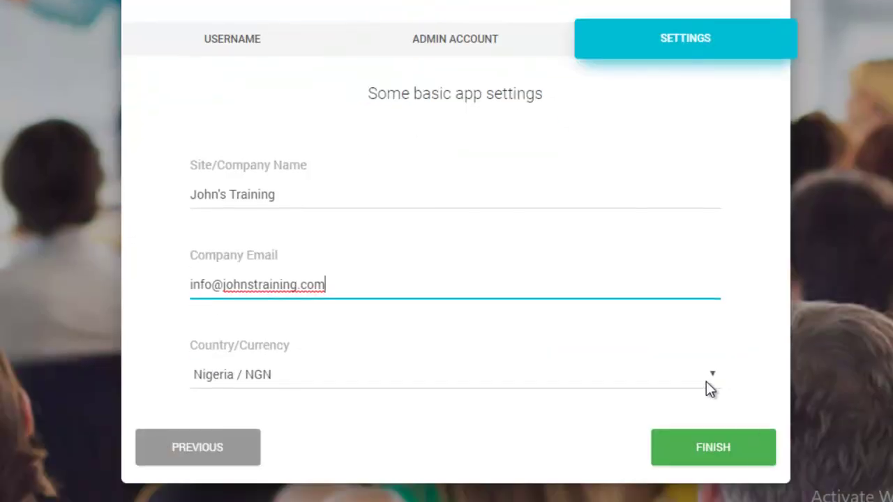
{"action": "left_click", "coordinate": [706, 381]}
{"action": "left_click", "coordinate": [750, 368]}
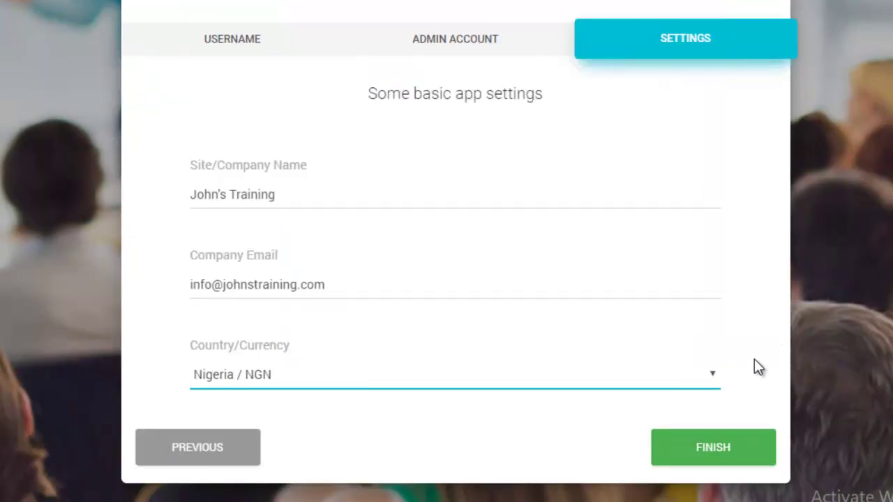
- Finish the wizard and scroll the Setup Complete page listing the app URLs
{"action": "left_click", "coordinate": [719, 452]}
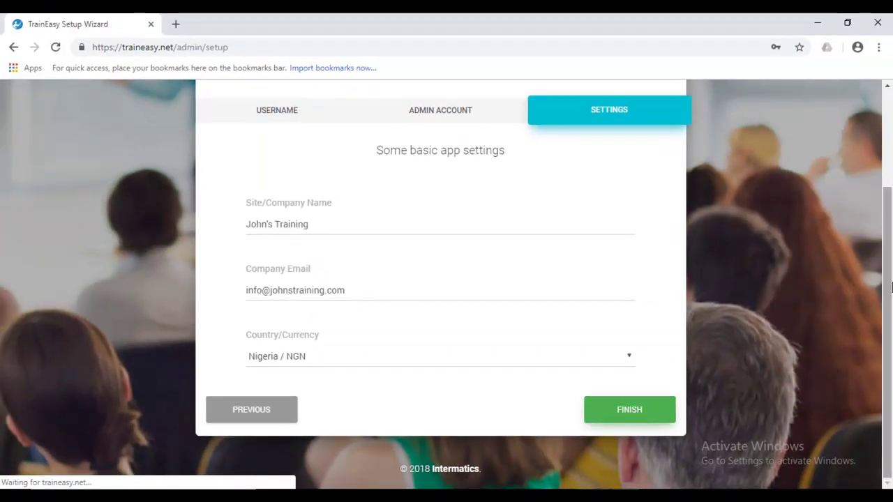
{"action": "left_click_drag", "start_coordinate": [889, 286], "coordinate": [891, 203]}
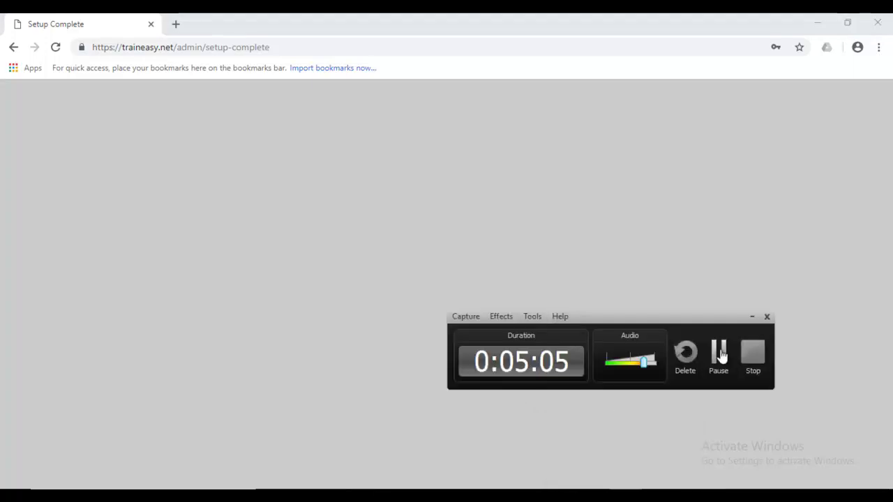
{"action": "left_click", "coordinate": [716, 355]}
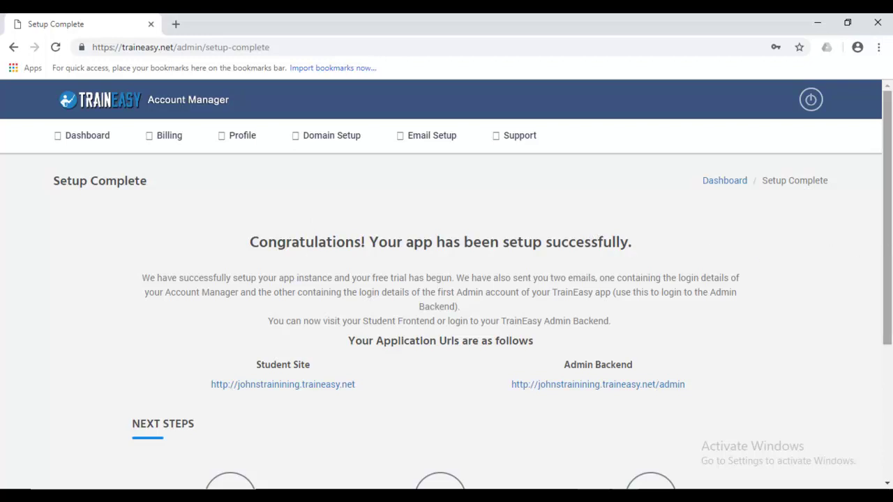
- Follow the Student Site link, refuse Chrome's password save, and bring up the link's context menu
{"action": "left_click_drag", "start_coordinate": [891, 249], "coordinate": [891, 301]}
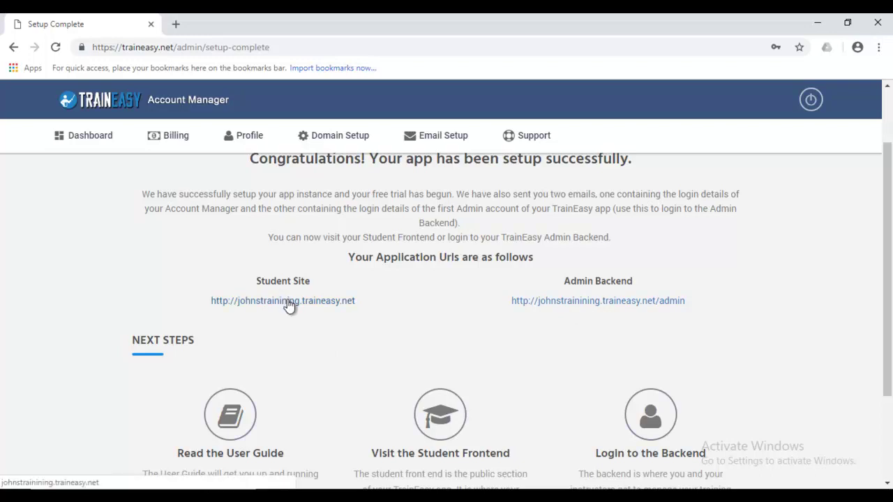
{"action": "left_click", "coordinate": [289, 305]}
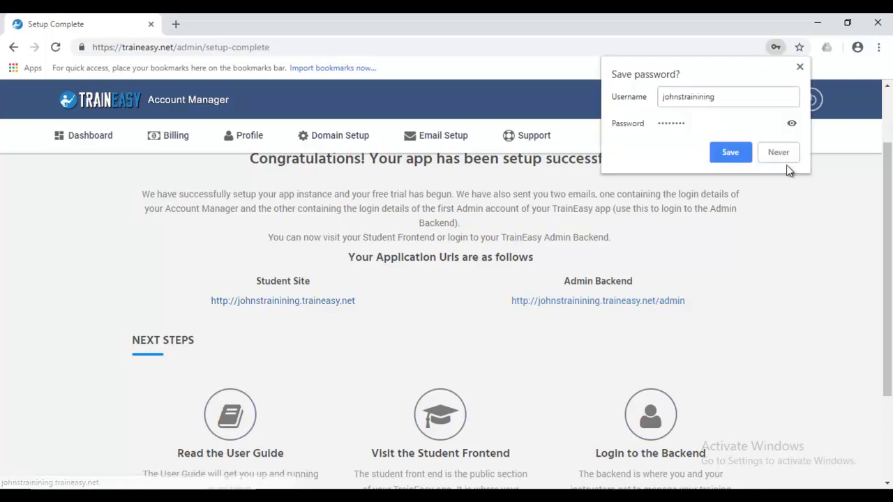
{"action": "left_click", "coordinate": [788, 156]}
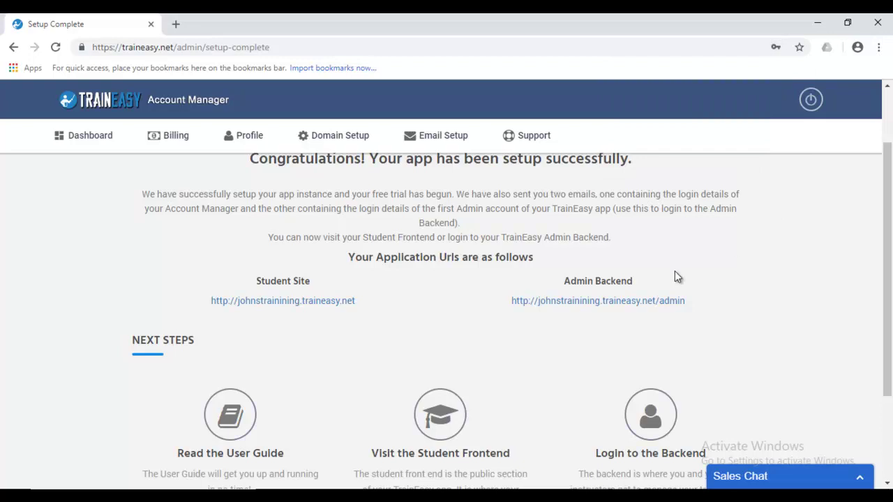
{"action": "left_click", "coordinate": [632, 307]}
{"action": "right_click", "coordinate": [318, 307]}
- Open the student site in a new tab and scroll through its Courses for Web & Mobile homepage
{"action": "left_click", "coordinate": [354, 313]}
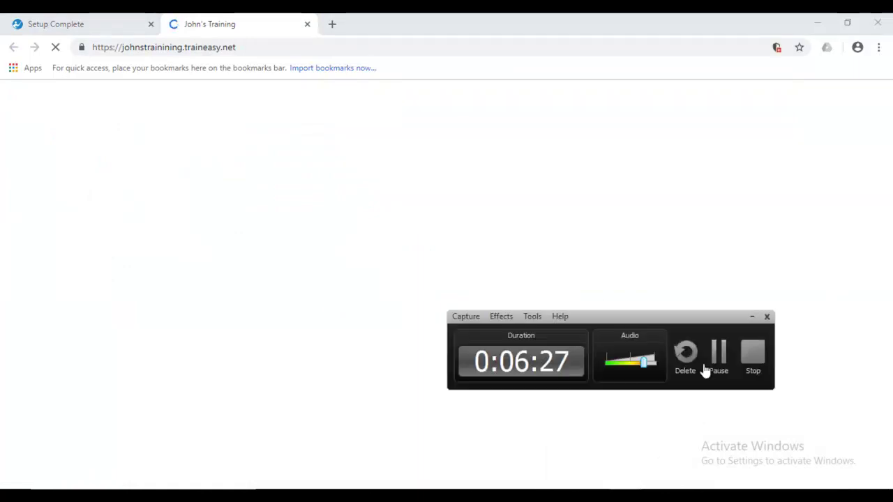
{"action": "left_click", "coordinate": [715, 359]}
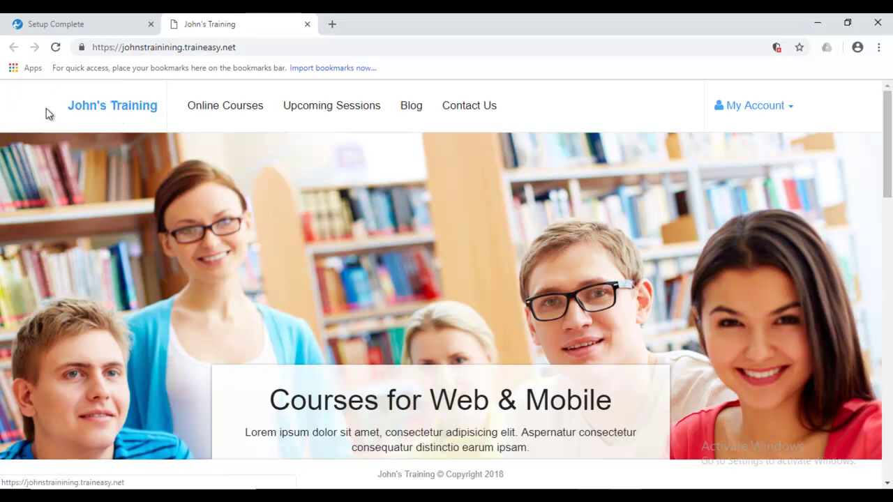
{"action": "left_click_drag", "start_coordinate": [887, 166], "coordinate": [889, 429]}
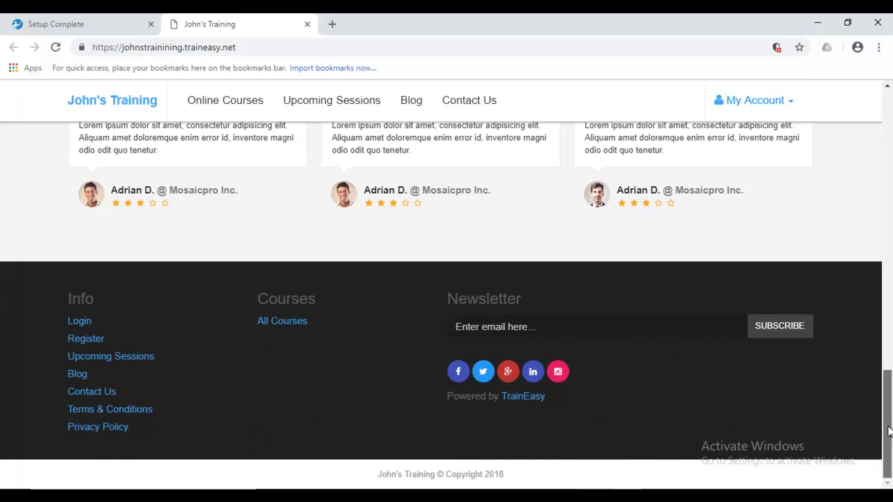
{"action": "left_click_drag", "start_coordinate": [888, 371], "coordinate": [888, 146]}
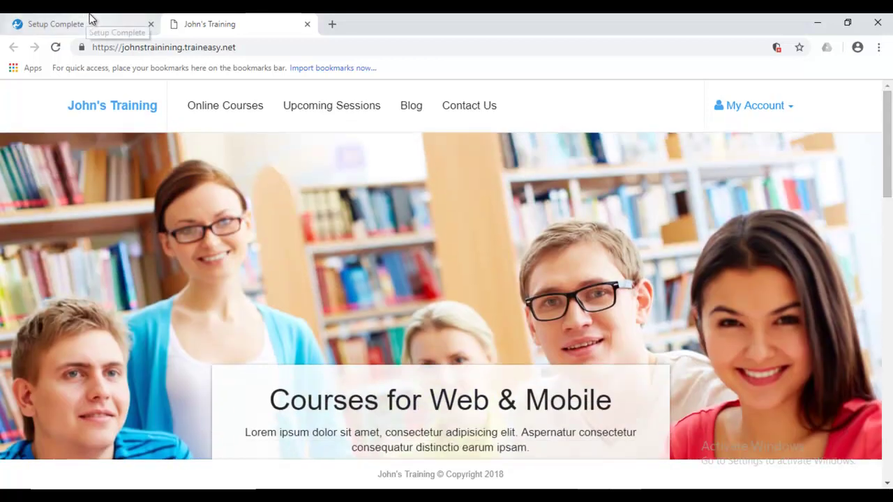
- Back on Setup Complete, collapse Sales Chat and open the Admin Backend link in a new tab
{"action": "left_click", "coordinate": [88, 21]}
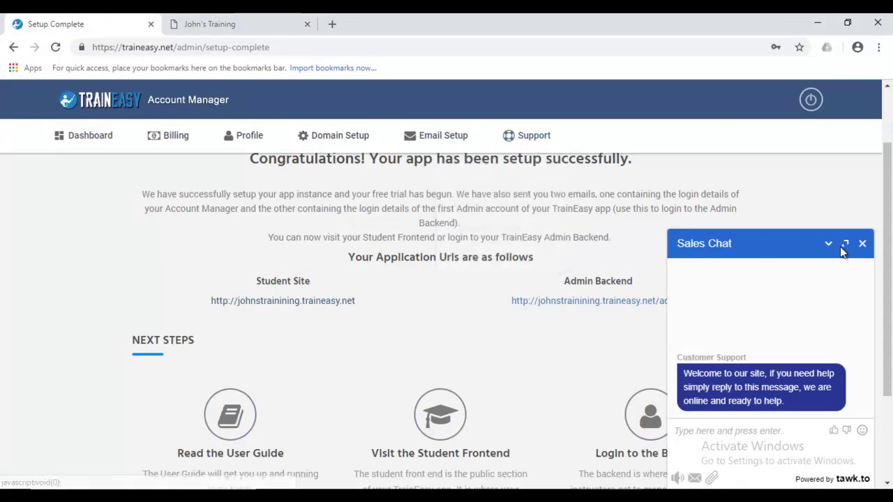
{"action": "left_click", "coordinate": [863, 243]}
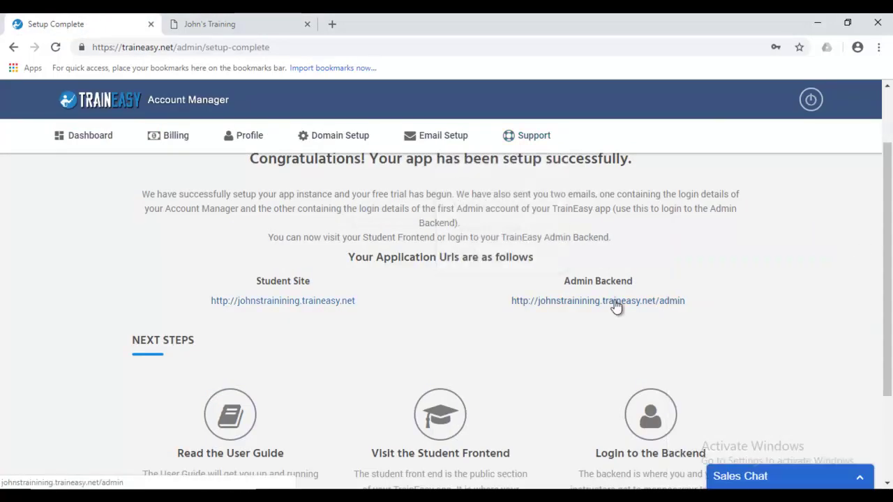
{"action": "right_click", "coordinate": [598, 301]}
{"action": "left_click", "coordinate": [614, 311]}
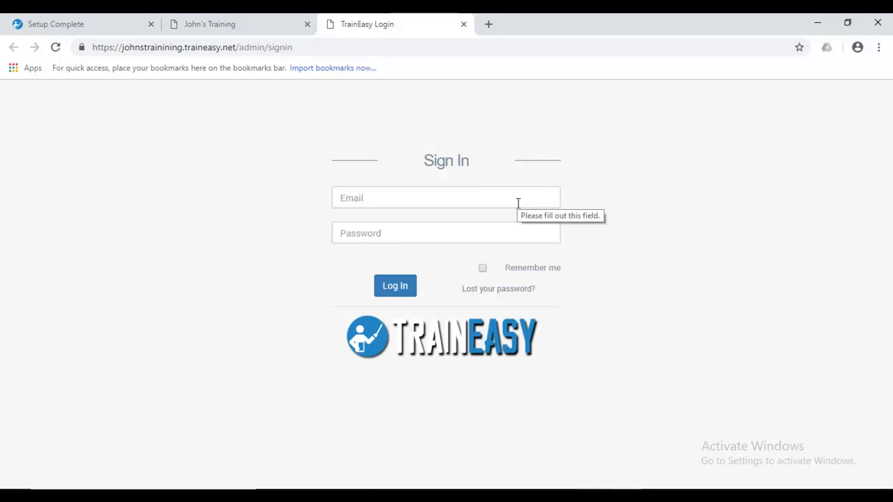
- Log in to the admin backend with the autocompleted admin email and the account password
{"action": "left_click", "coordinate": [517, 203]}
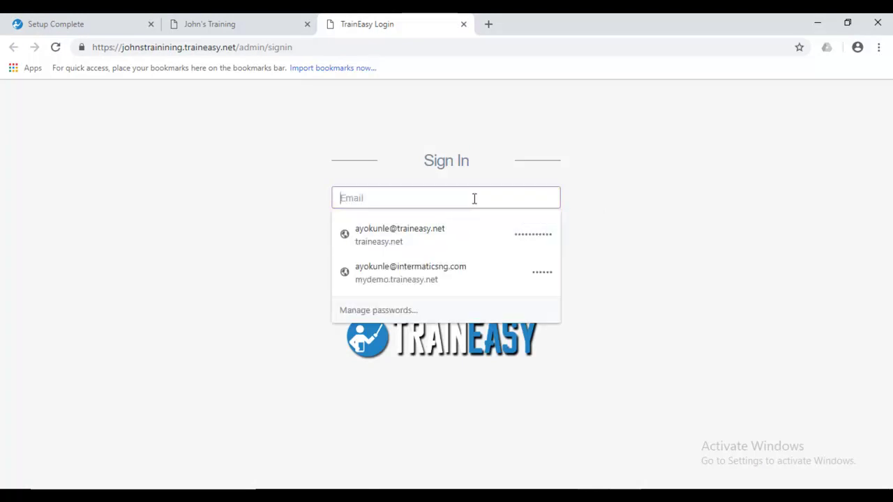
{"action": "type", "text": "john"}
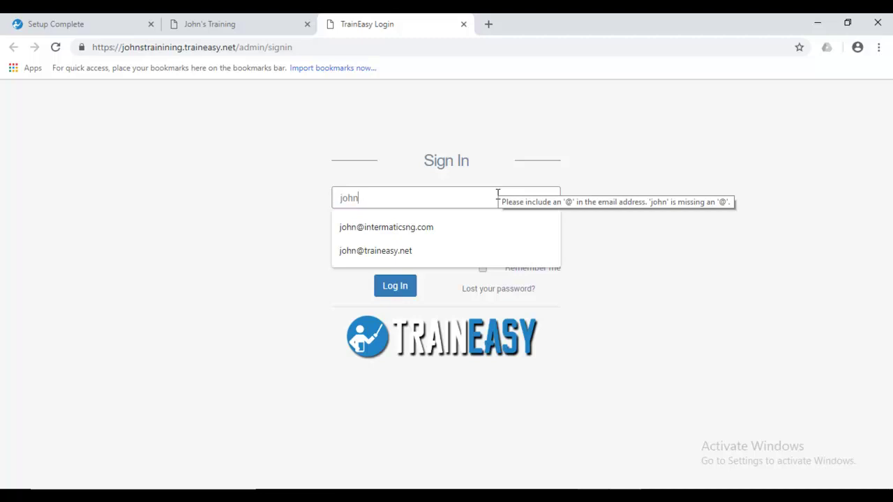
{"action": "type", "text": "@train"}
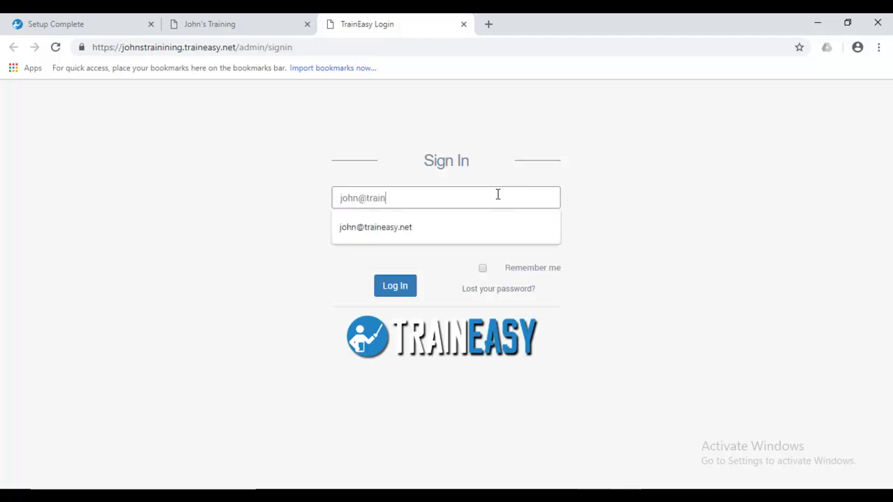
{"action": "key", "text": "Down"}
{"action": "key", "text": "Tab"}
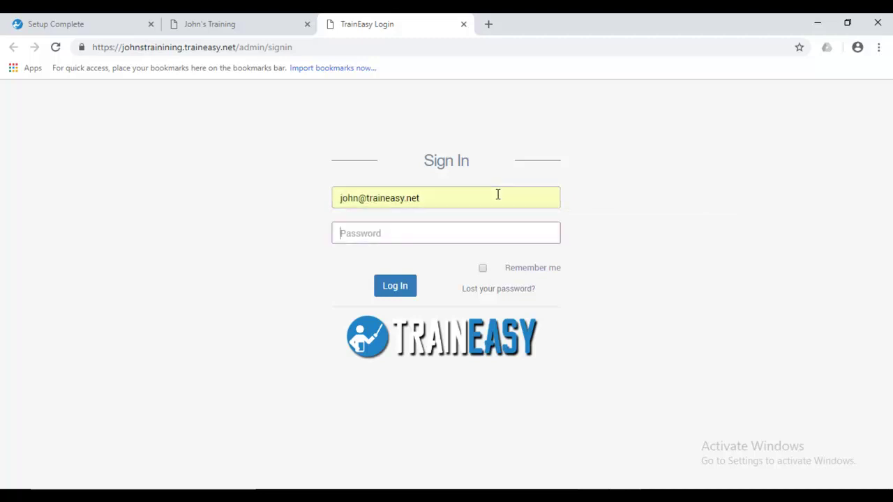
{"action": "type", "text": "••••••••"}
{"action": "left_click", "coordinate": [399, 292]}
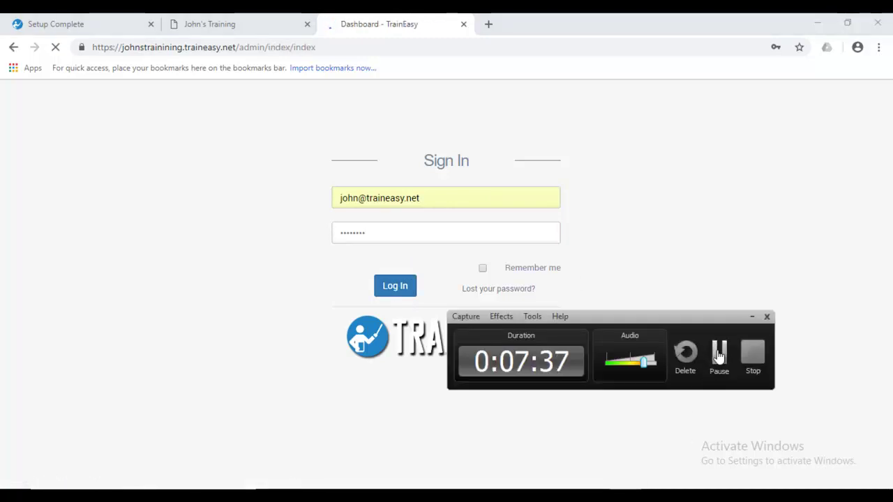
- Review the Dashboard's Courses & Sessions, New Students and Recent Payments panels, all zero or empty
{"action": "left_click", "coordinate": [719, 353]}
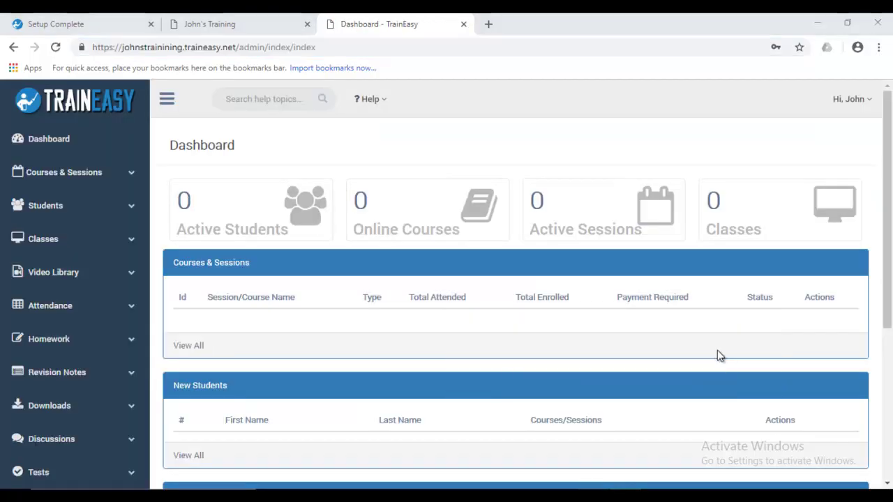
{"action": "key", "text": "ctrl+l"}
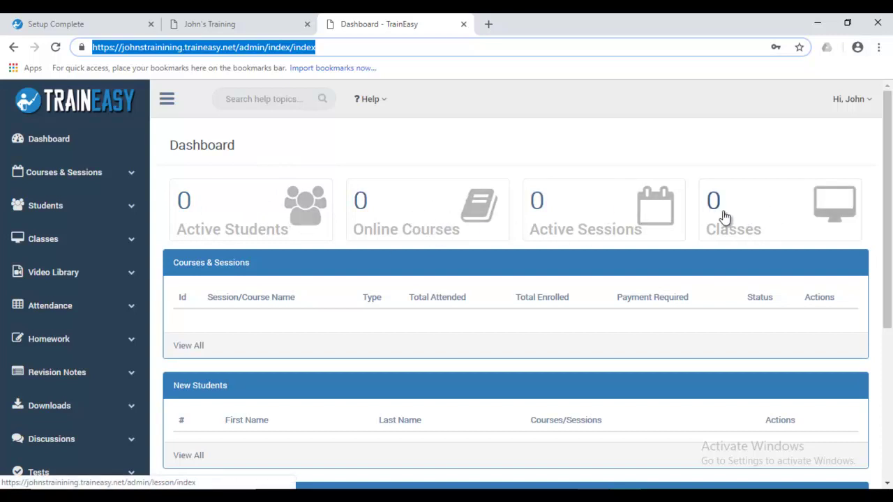
{"action": "left_click_drag", "start_coordinate": [888, 189], "coordinate": [891, 219]}
{"action": "scroll", "coordinate": [815, 208], "scroll_direction": "up", "scroll_amount": 1}
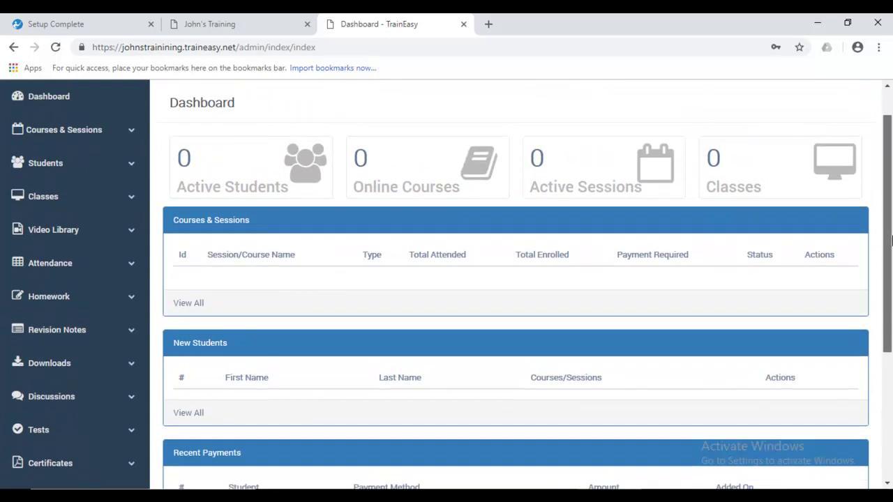
{"action": "left_click_drag", "start_coordinate": [888, 300], "coordinate": [888, 359]}
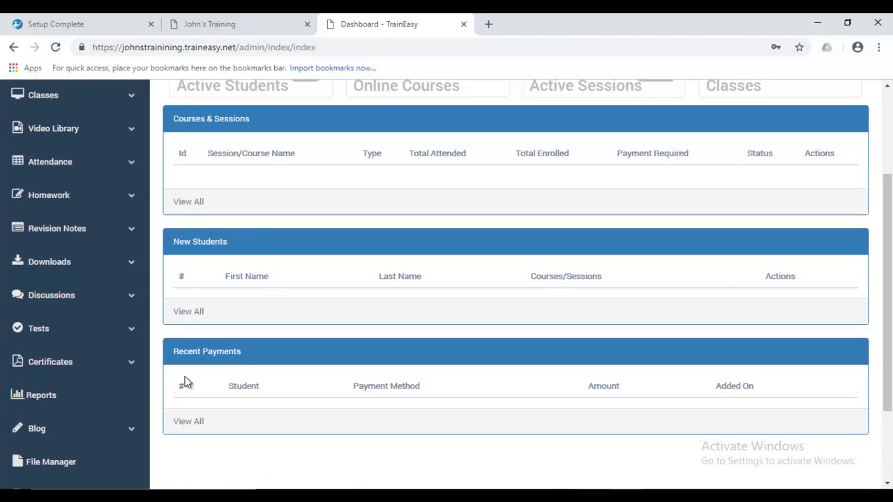
{"action": "left_click_drag", "start_coordinate": [888, 294], "coordinate": [888, 211]}
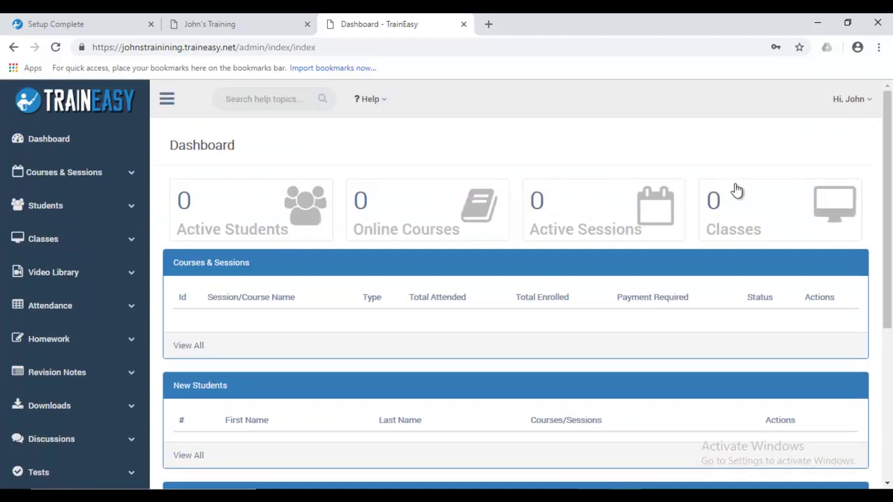
{"action": "left_click", "coordinate": [130, 177]}
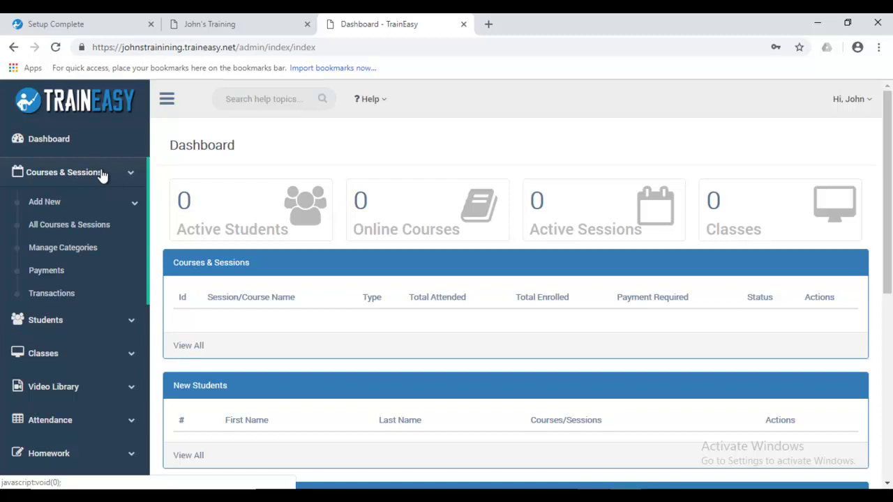
{"action": "left_click", "coordinate": [131, 176]}
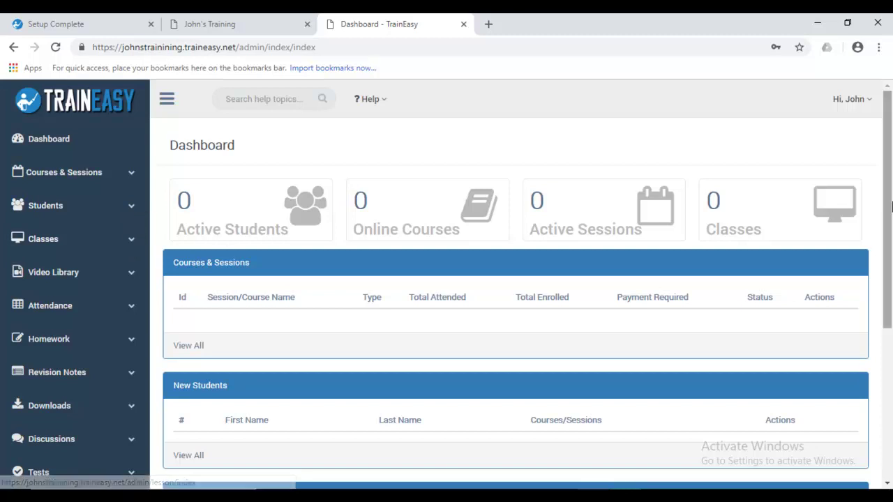
{"action": "scroll", "coordinate": [129, 231], "scroll_direction": "down", "scroll_amount": 2}
{"action": "left_click", "coordinate": [125, 199]}
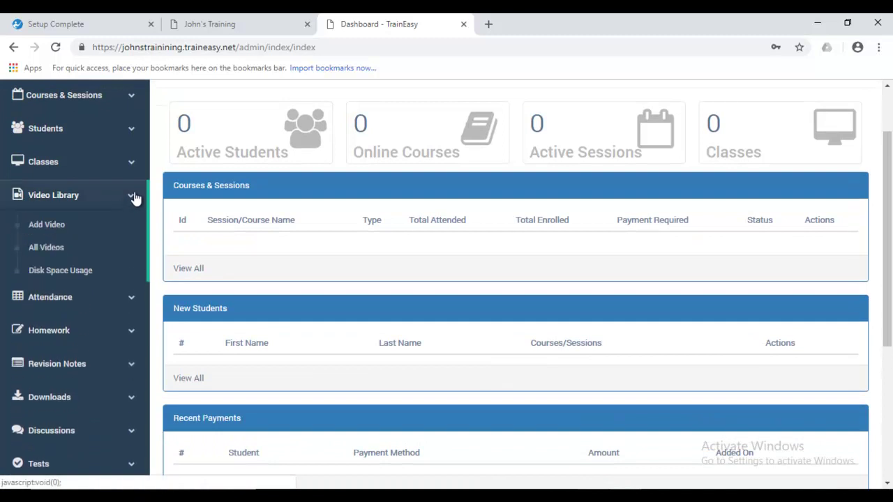
{"action": "left_click", "coordinate": [134, 198]}
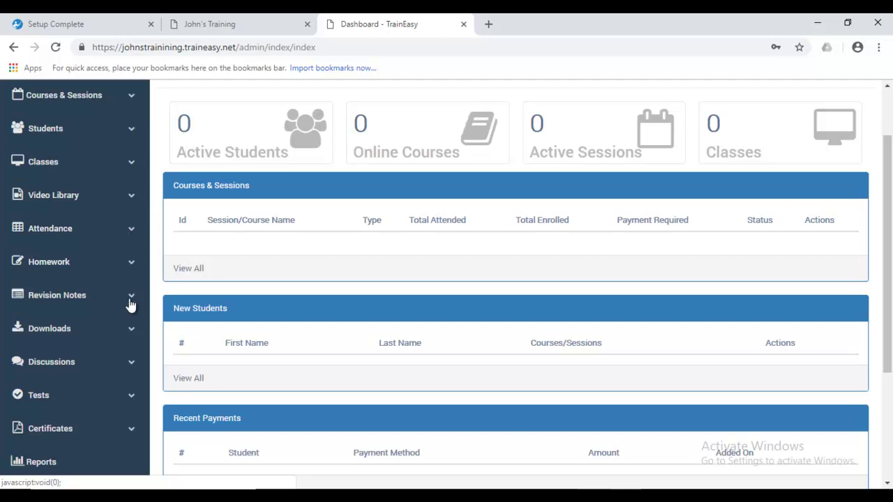
{"action": "left_click", "coordinate": [132, 333]}
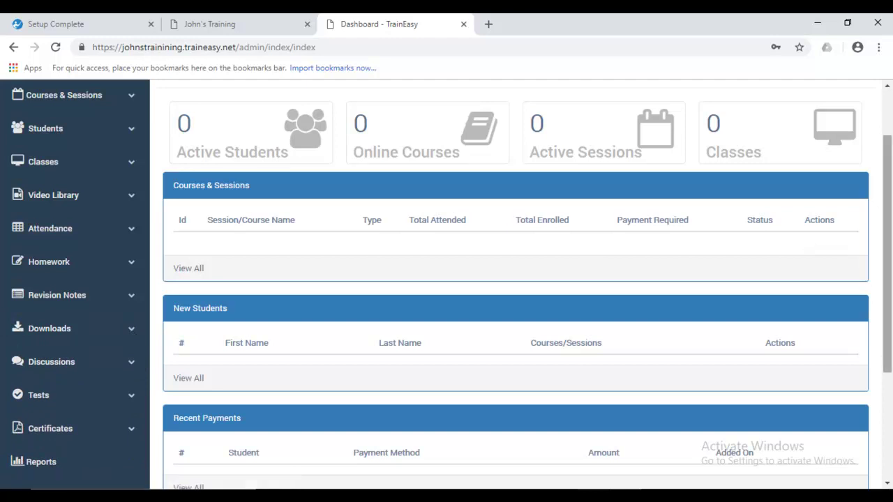
{"action": "scroll", "coordinate": [761, 373], "scroll_direction": "down", "scroll_amount": 3}
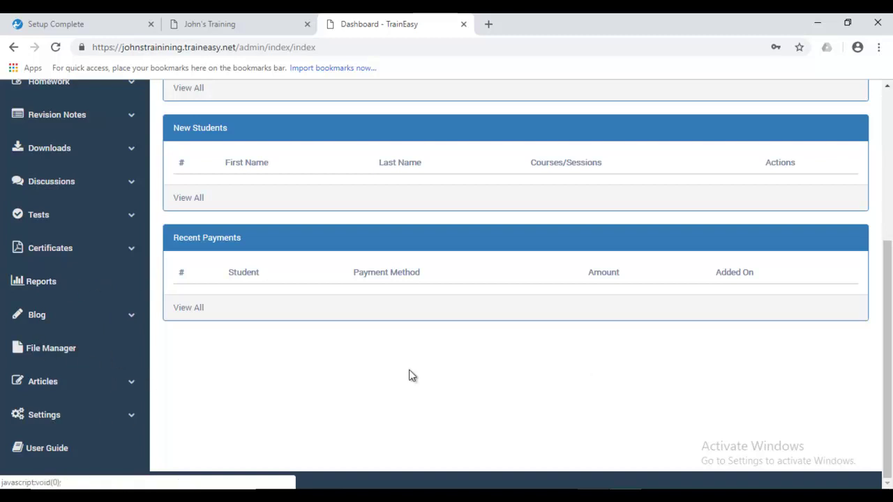
{"action": "left_click", "coordinate": [132, 416]}
{"action": "scroll", "coordinate": [798, 333], "scroll_direction": "down", "scroll_amount": 4}
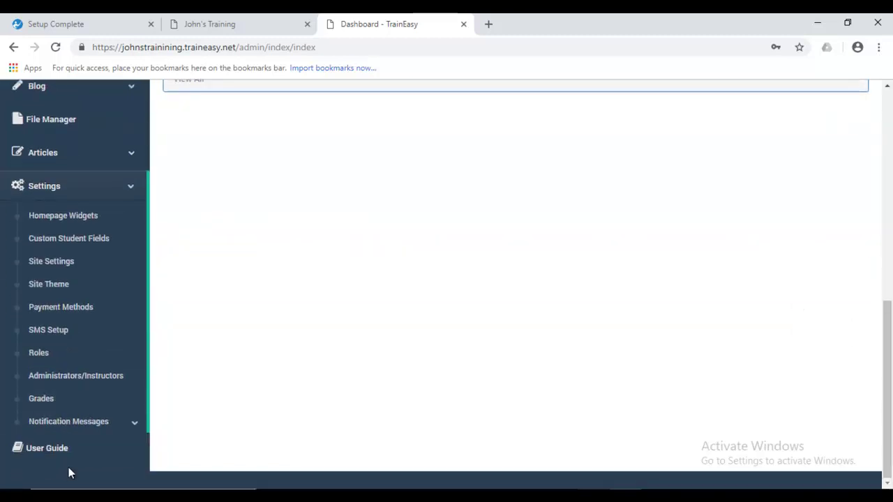
{"action": "left_click_drag", "start_coordinate": [889, 343], "coordinate": [891, 109]}
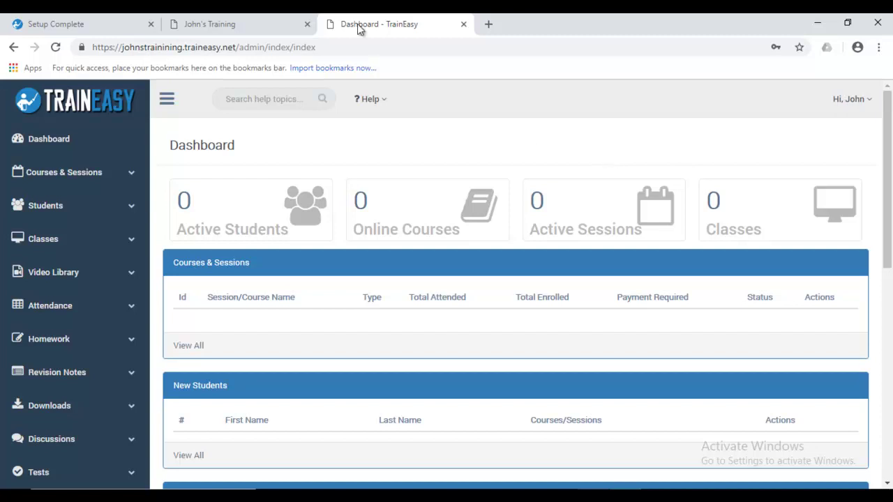
- Switch back to the student site tab showing the Courses for Web & Mobile banner
{"action": "left_click", "coordinate": [227, 21]}
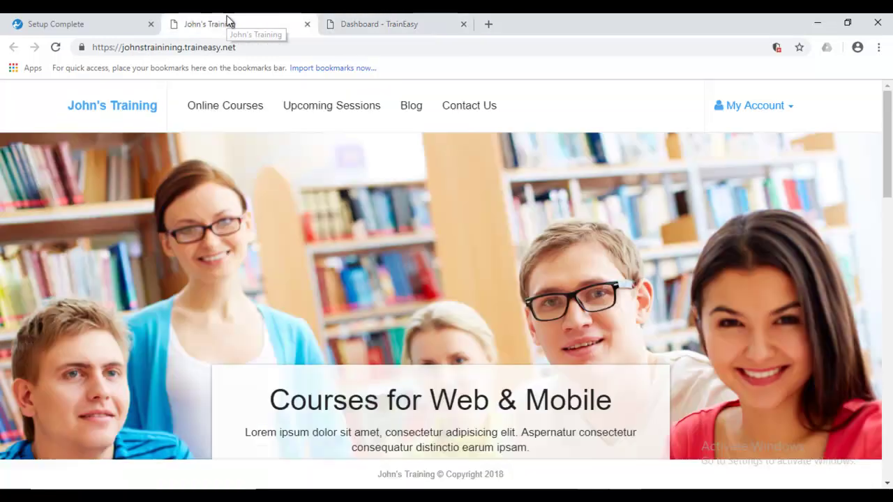